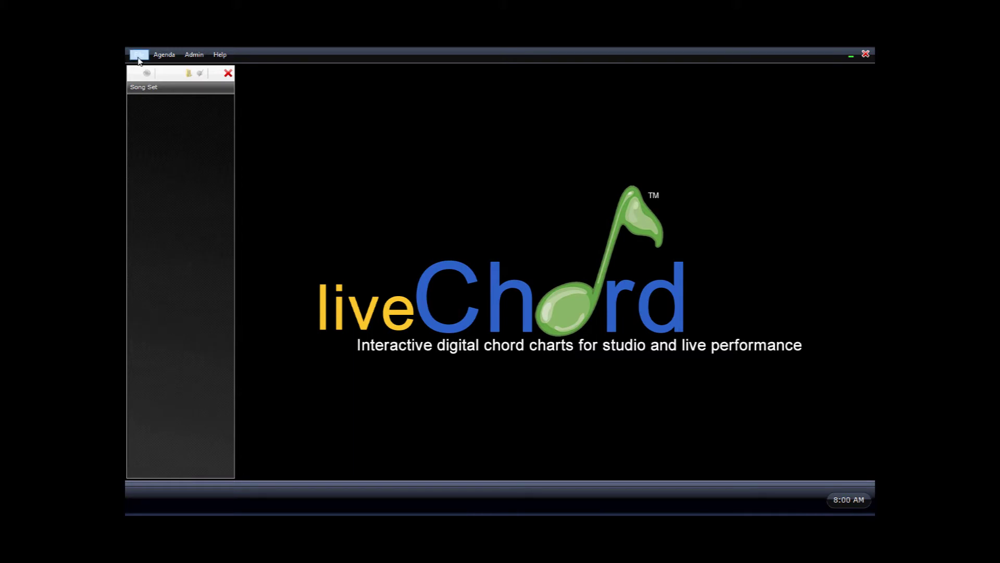
Create a new blank song from the File > New menu
click(140, 54)
mouse_move(166, 69)
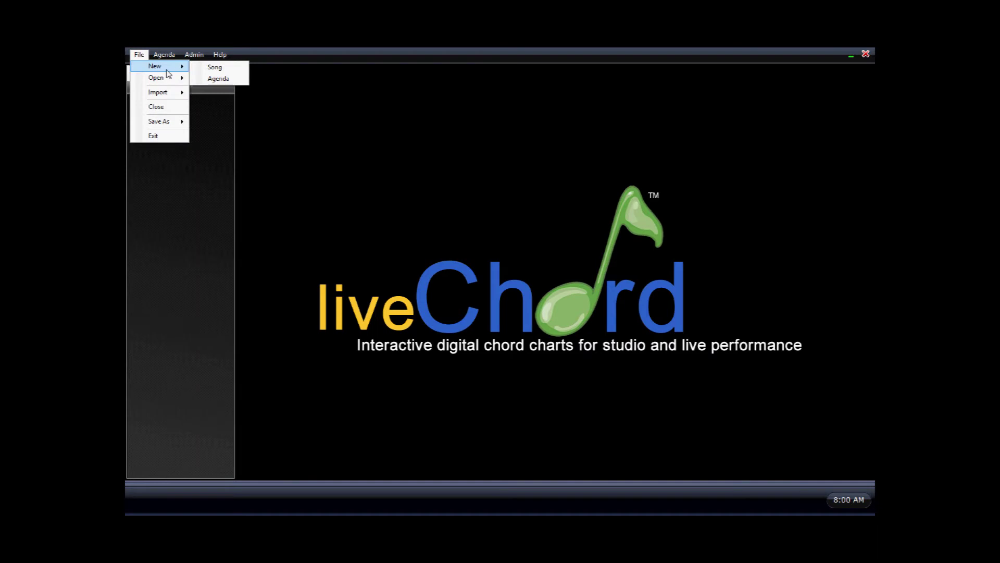
click(214, 68)
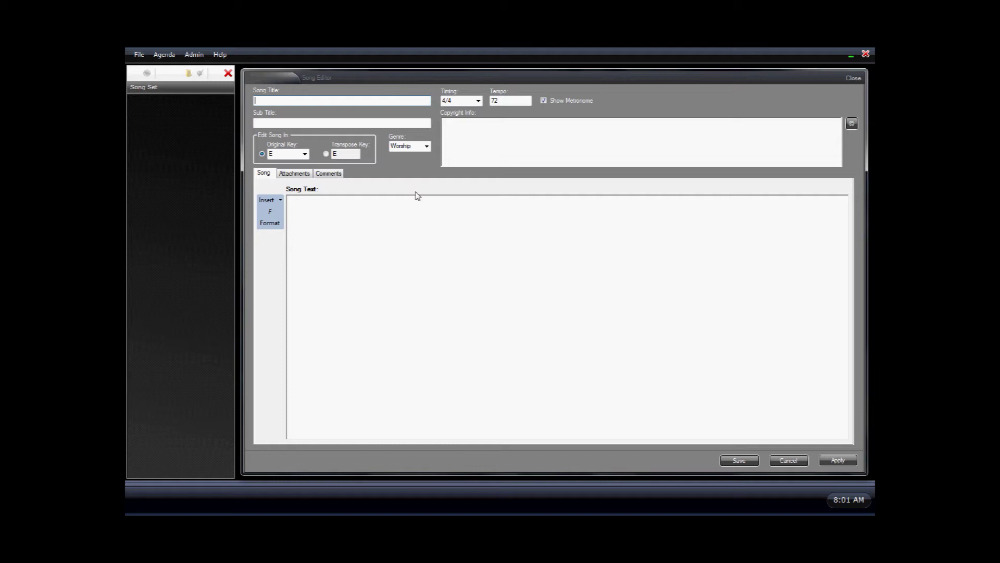
click(280, 123)
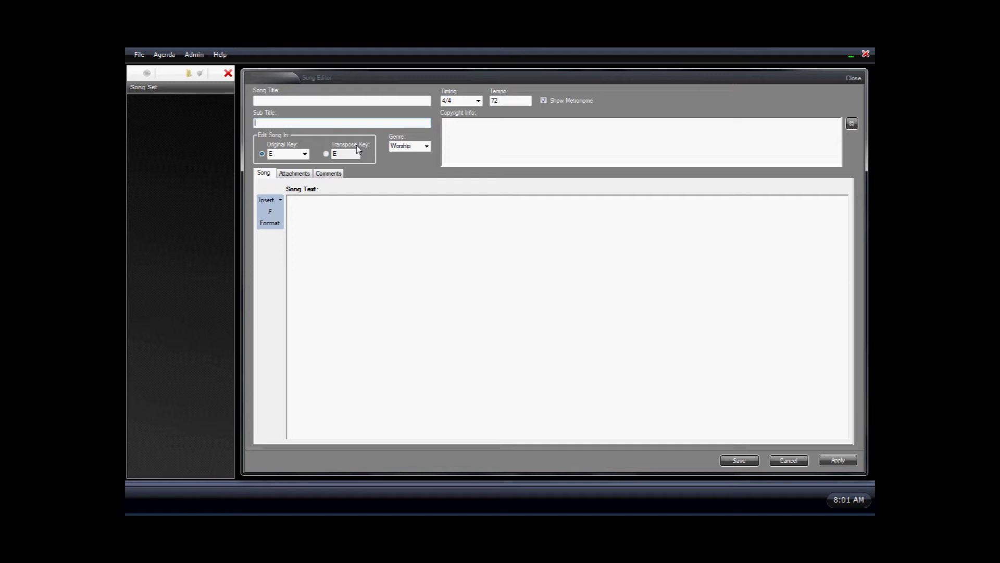
click(427, 150)
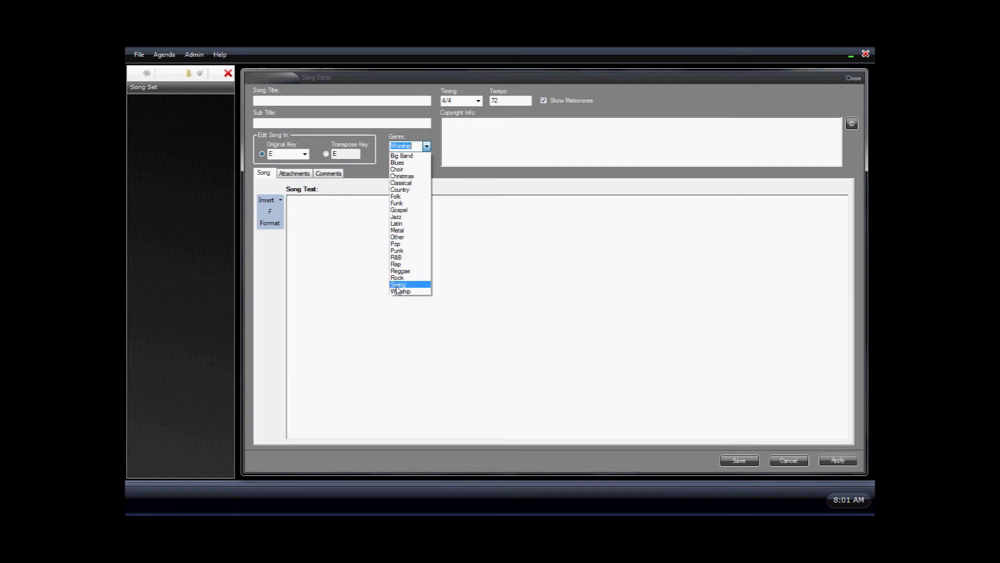
click(479, 104)
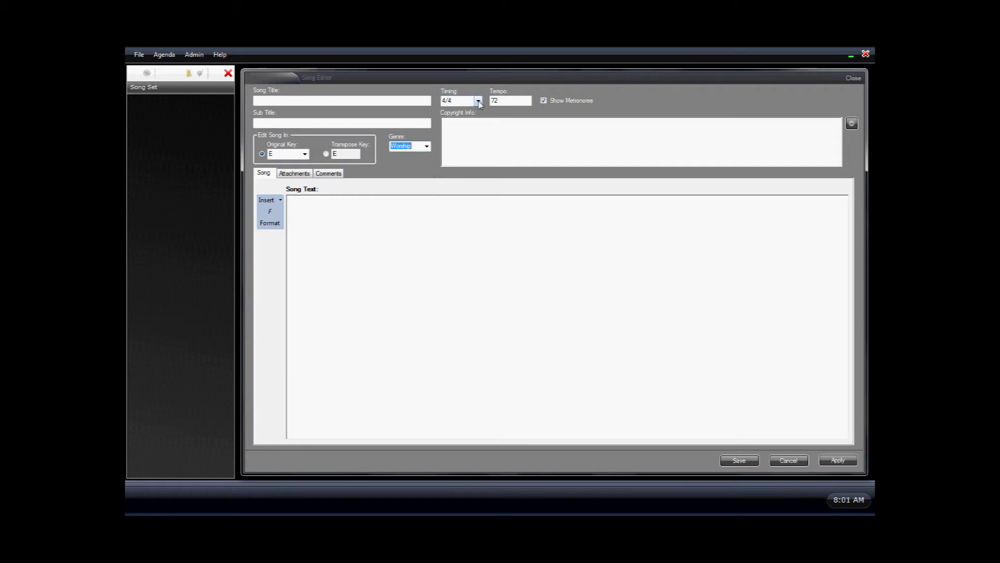
click(478, 102)
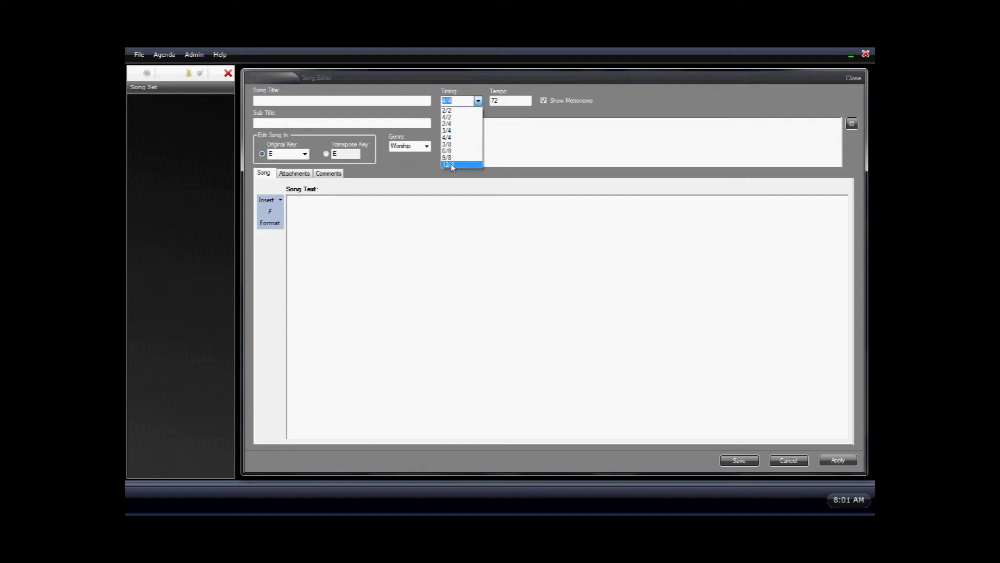
click(510, 99)
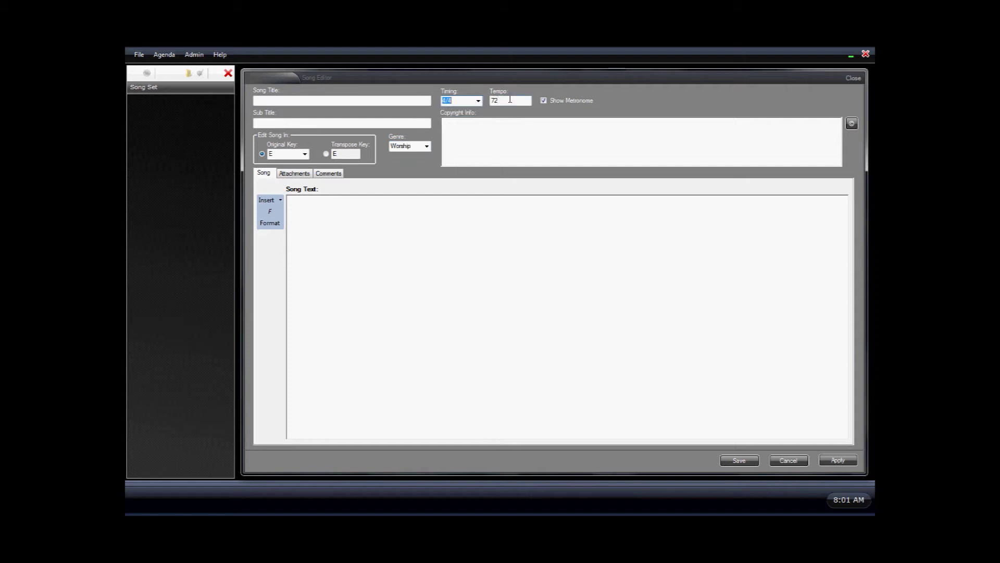
click(510, 99)
click(296, 176)
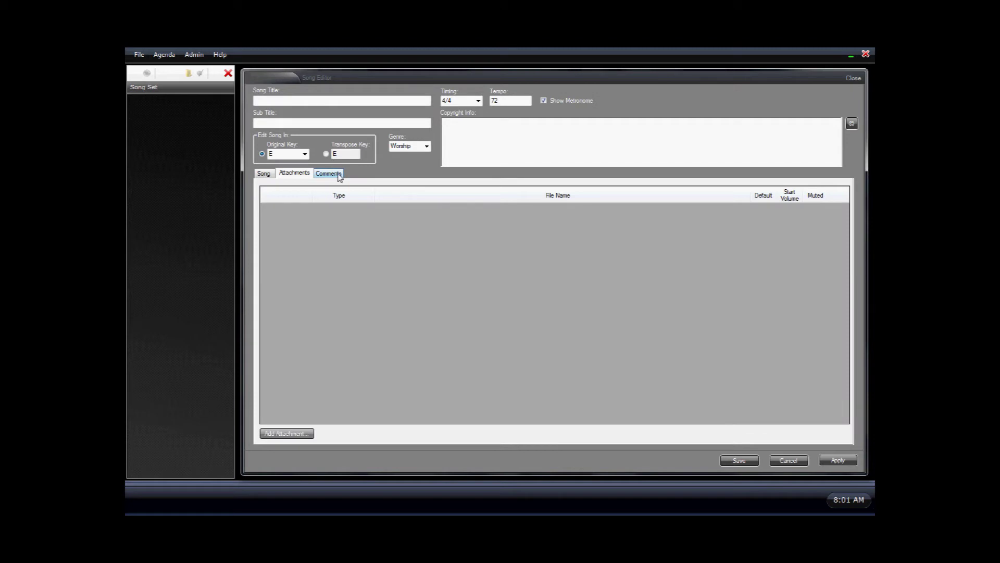
click(339, 176)
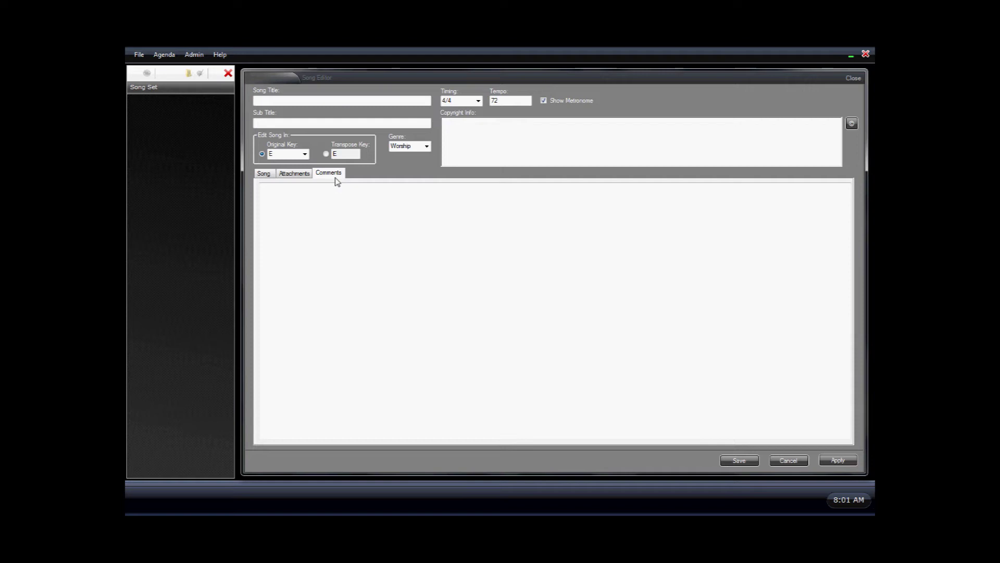
click(264, 174)
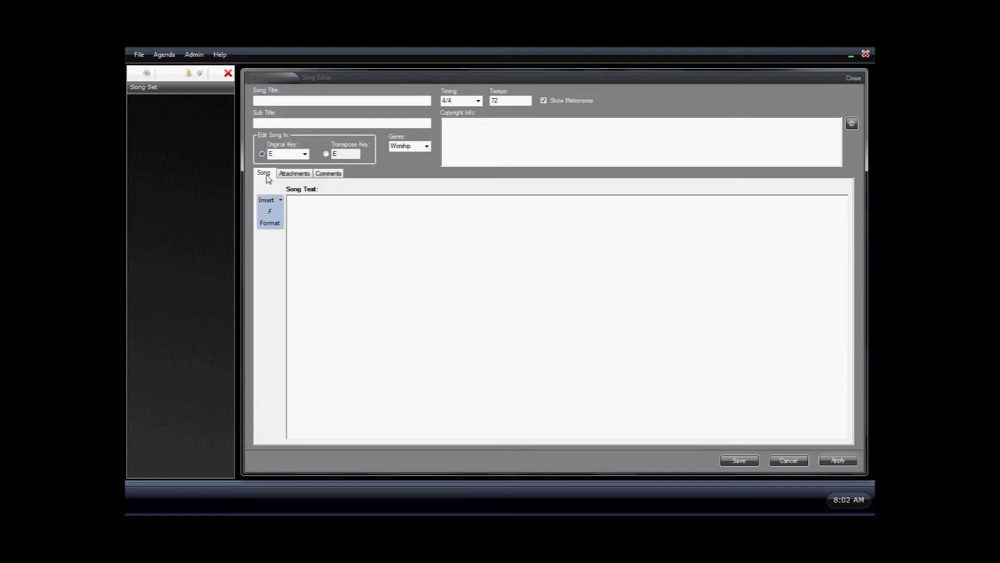
Title the song 'Silent Night', set original key A and genre Christmas, keeping 4/4 timing
click(276, 102)
text(Silen)
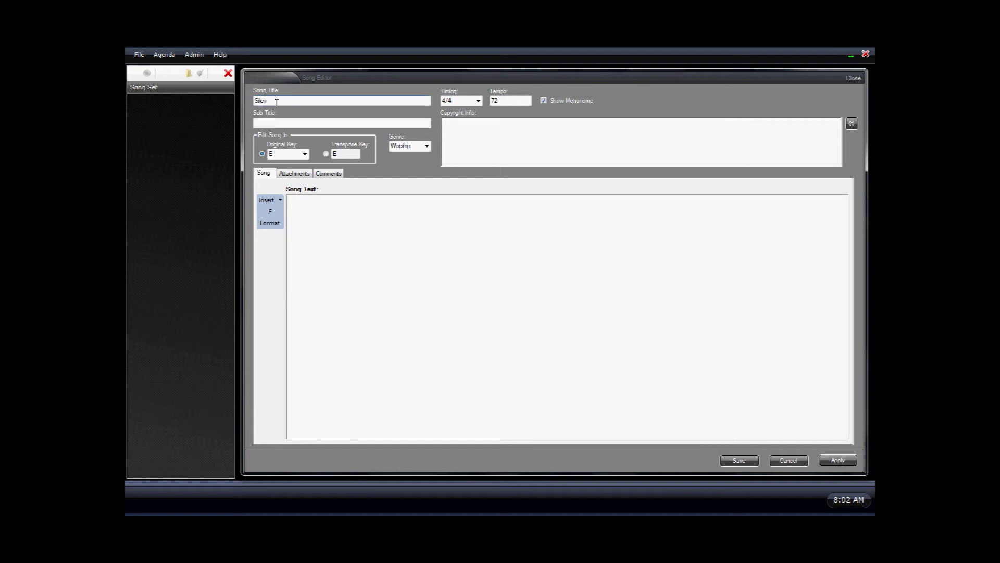
text(t Night)
key(Tab)
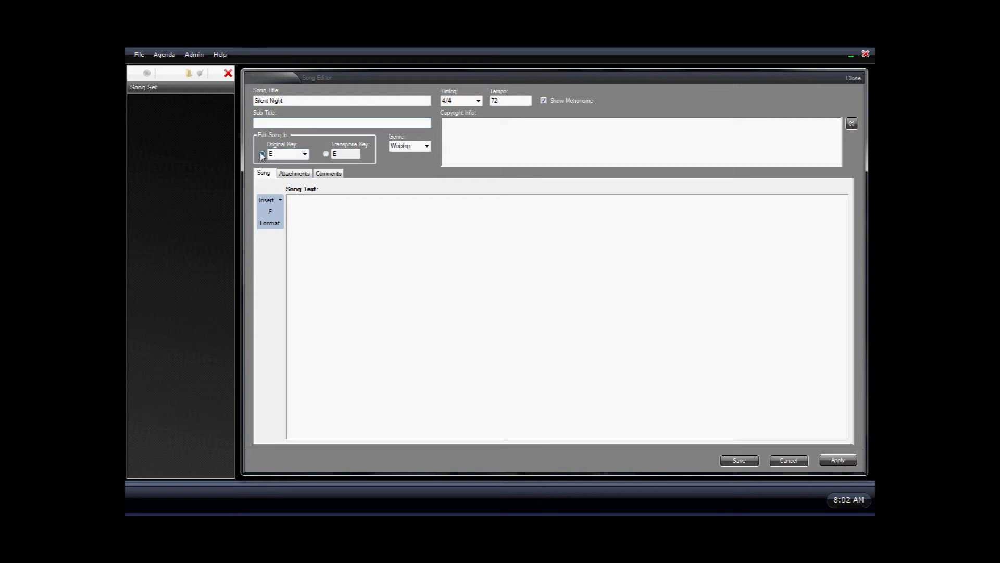
click(286, 153)
click(283, 171)
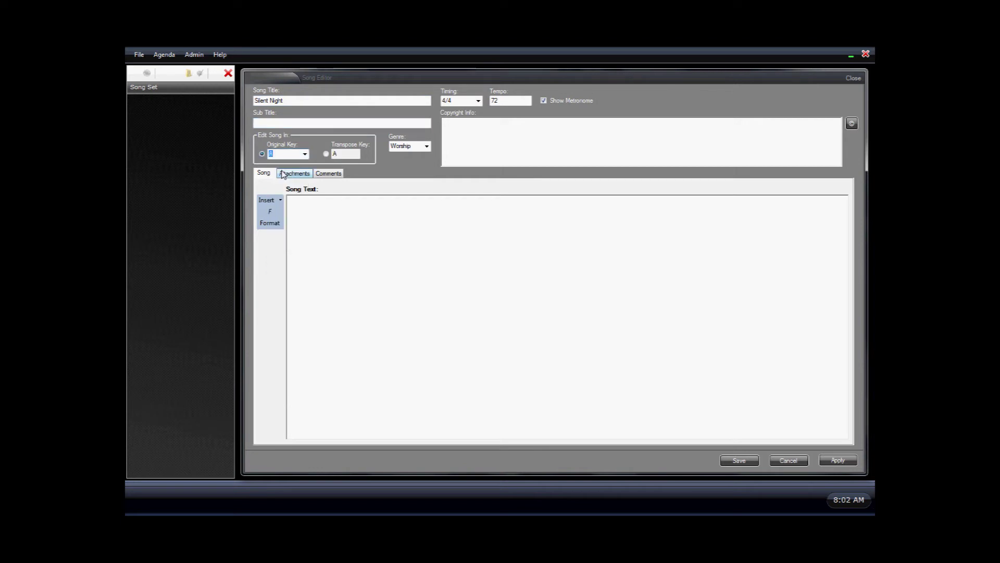
click(427, 147)
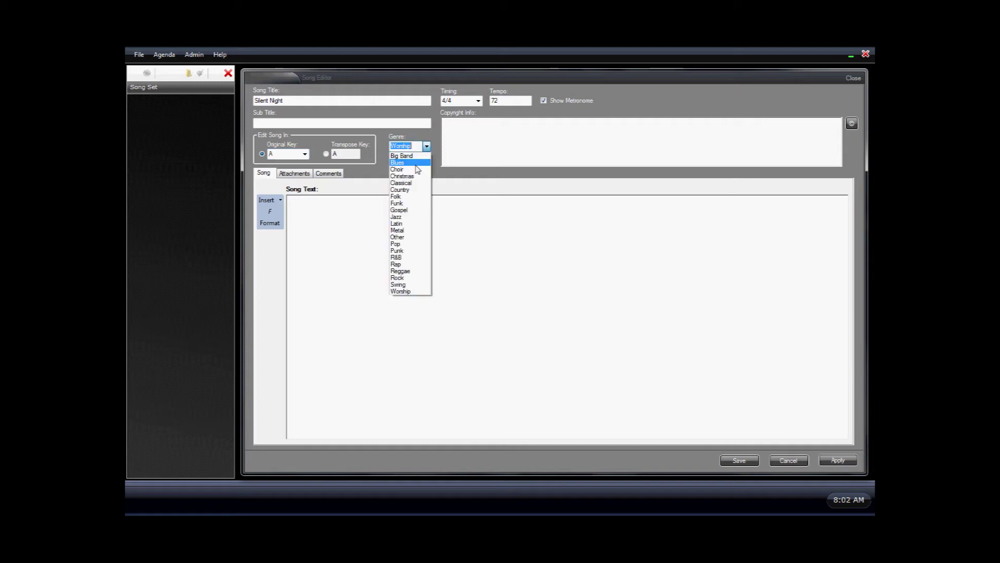
click(411, 177)
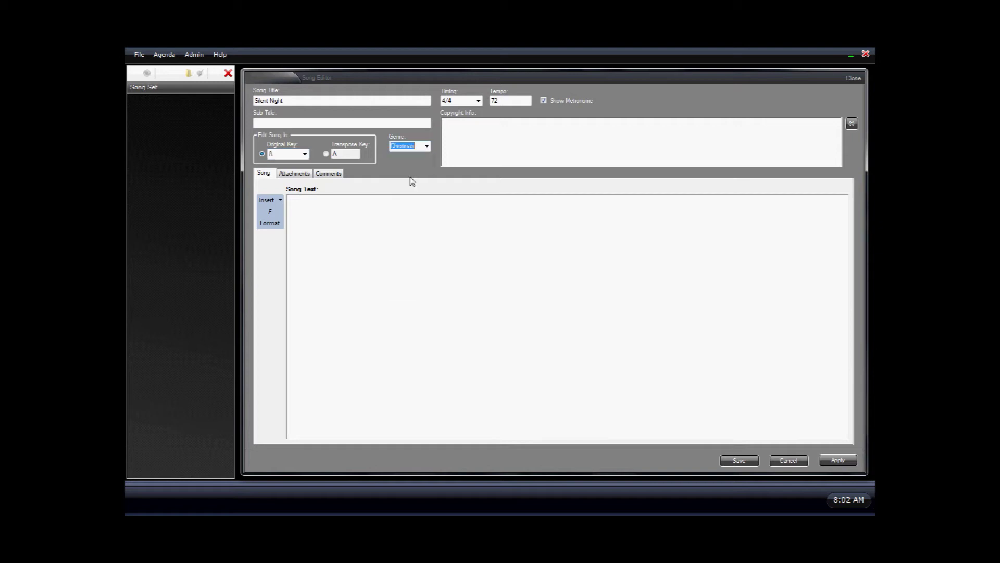
click(479, 103)
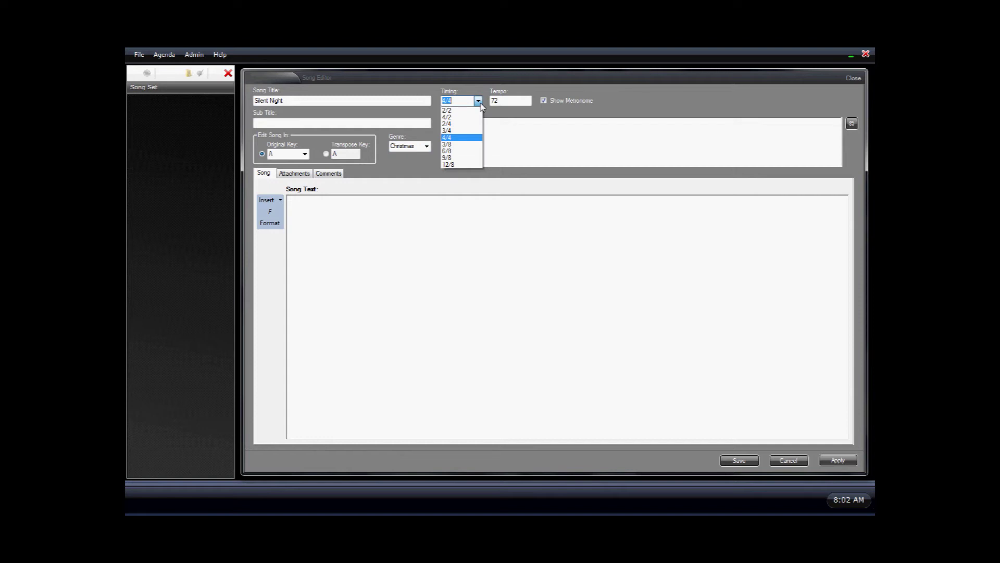
click(481, 105)
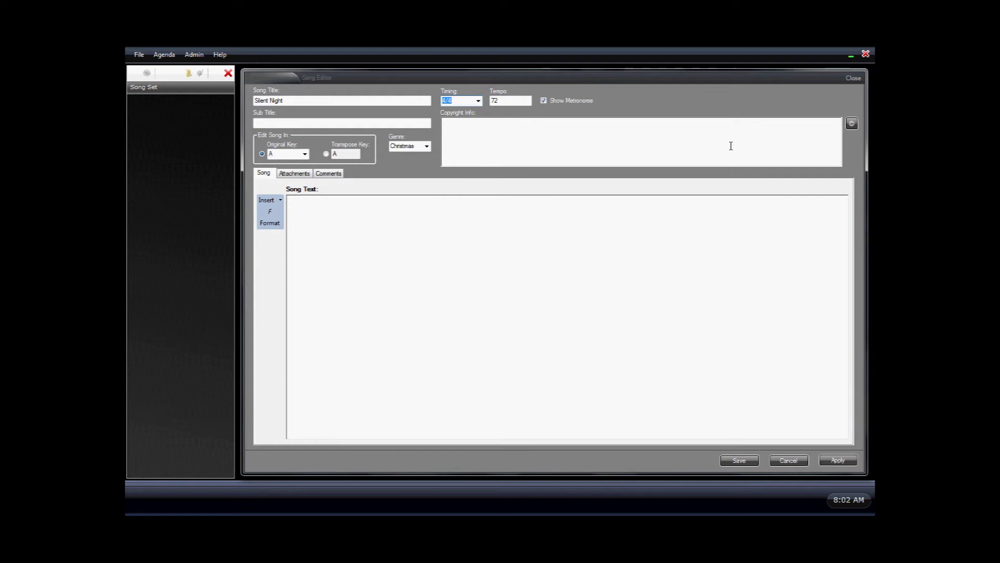
Enter copyright info as the © symbol, 1810, and the lyricist's name
click(852, 125)
text(1810 Joseph Mohr)
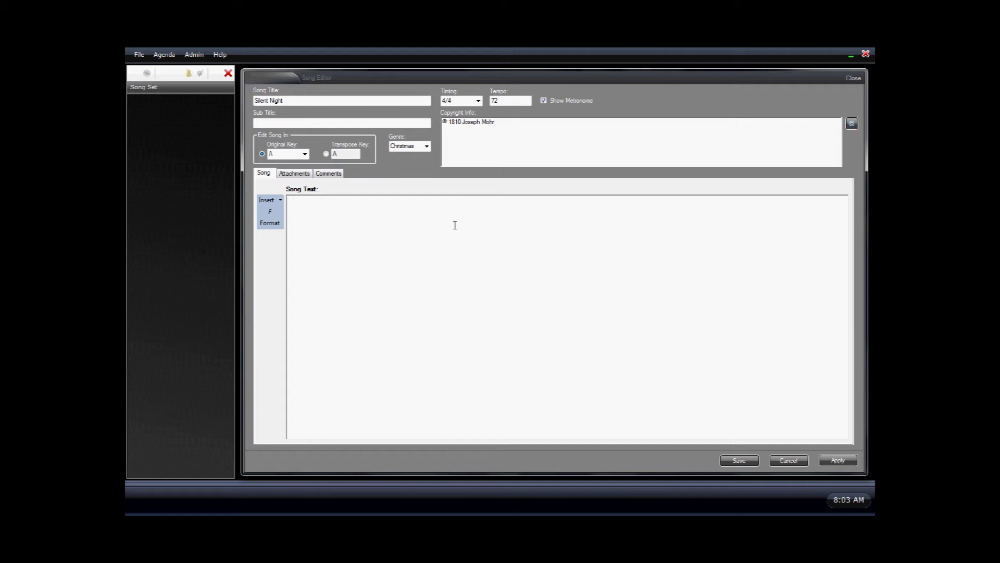
Insert the standard song section outline, then delete its INTRO: heading so VERSE 1 leads
click(281, 200)
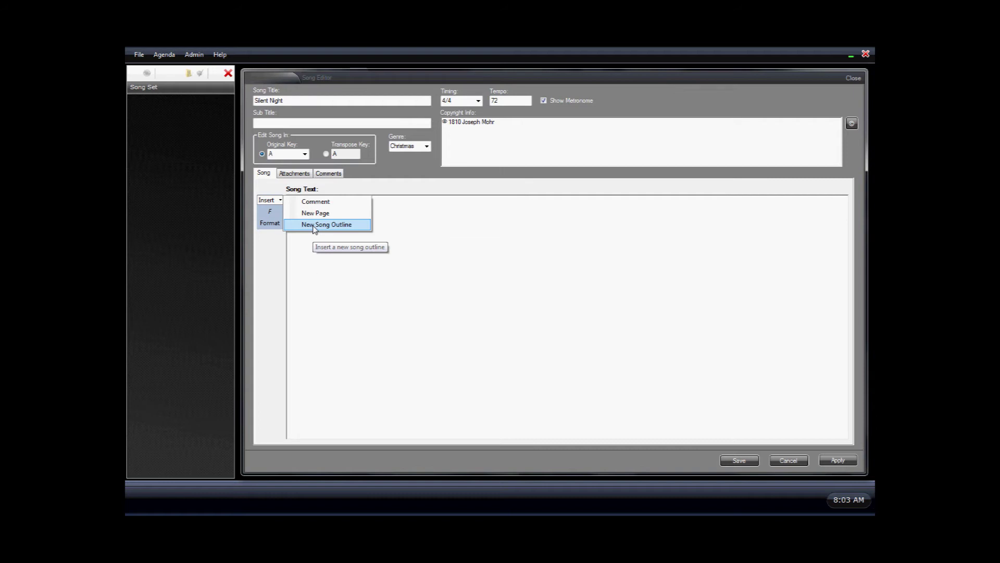
click(315, 225)
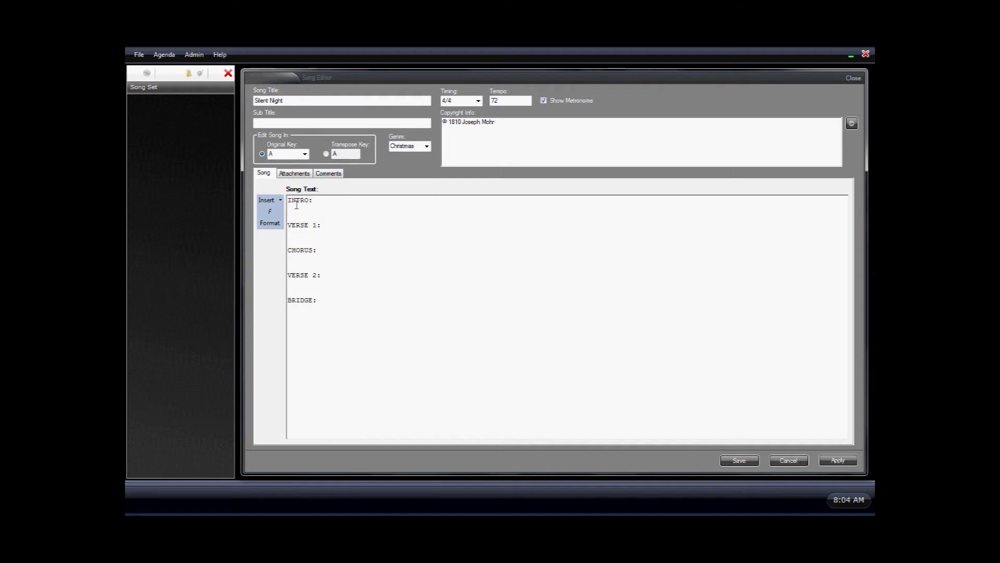
drag(289, 202, 289, 224)
key(Delete)
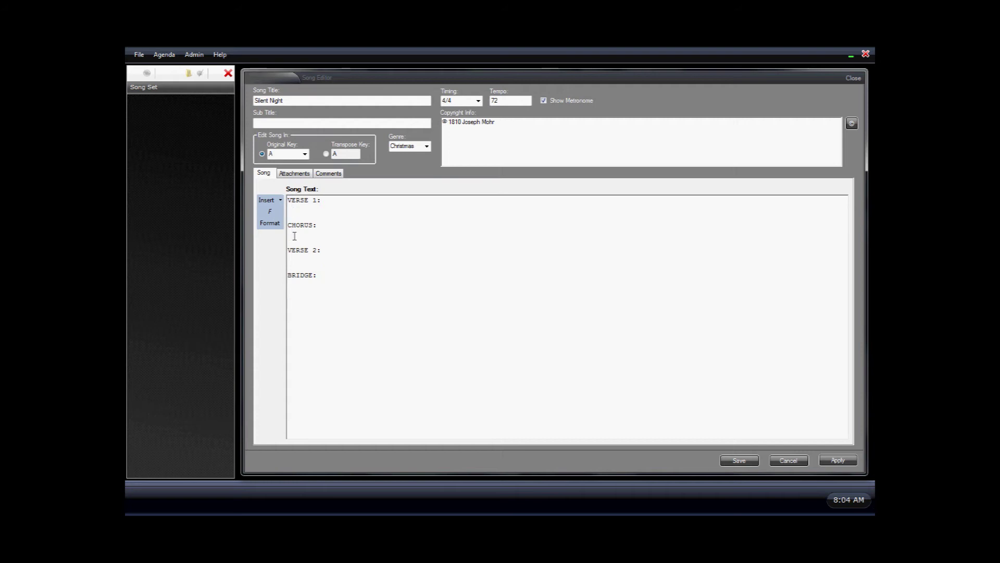
Paste the first and second verse lyrics under VERSE 1: and VERSE 2:
click(381, 209)
text(Silent Night, Holy Night All Is Calm, All Is Bright Round Yon Virgin Mother and Child Holy Infant So Tender and Mild Sleep in Heavenly Peace, Sleep in Heavenly Peace,)
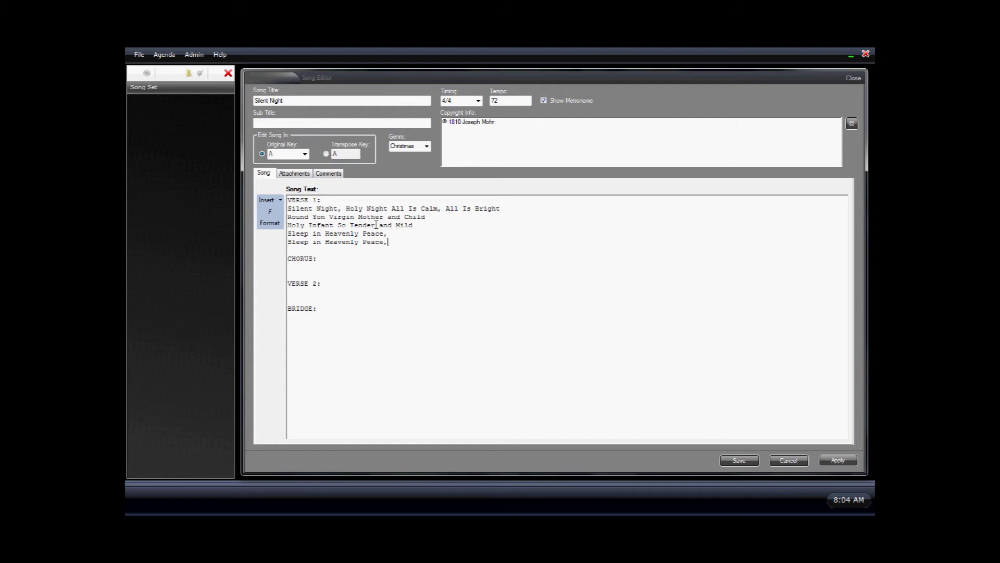
key(Delete)
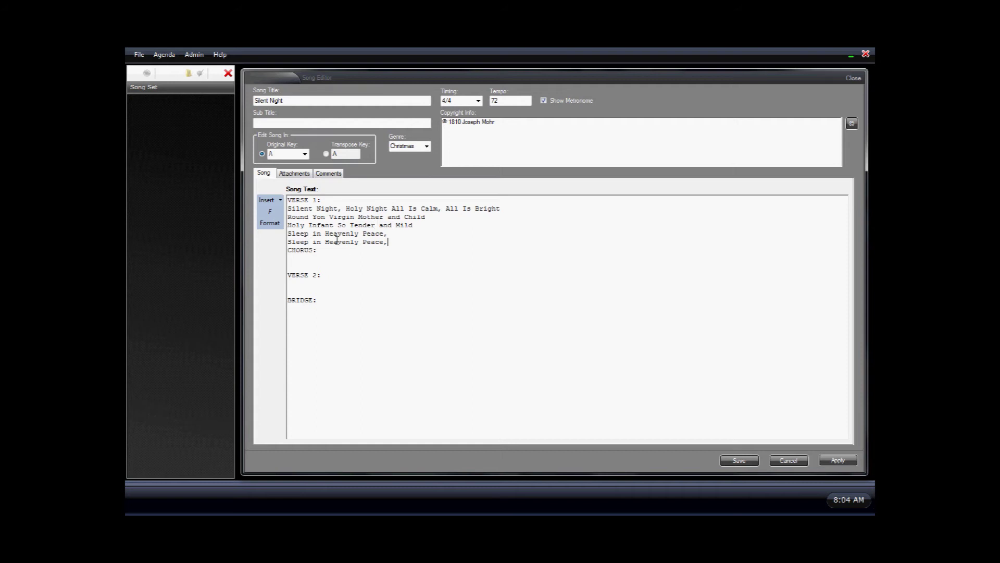
click(310, 282)
text(Silent Night, Holy Night Shepherds Quake at the Sight Glories Stream From Heaven Afar, Heavenly Hosts Sing Alleluia   Christ the Savior is Born; Christ the Savior is Born)
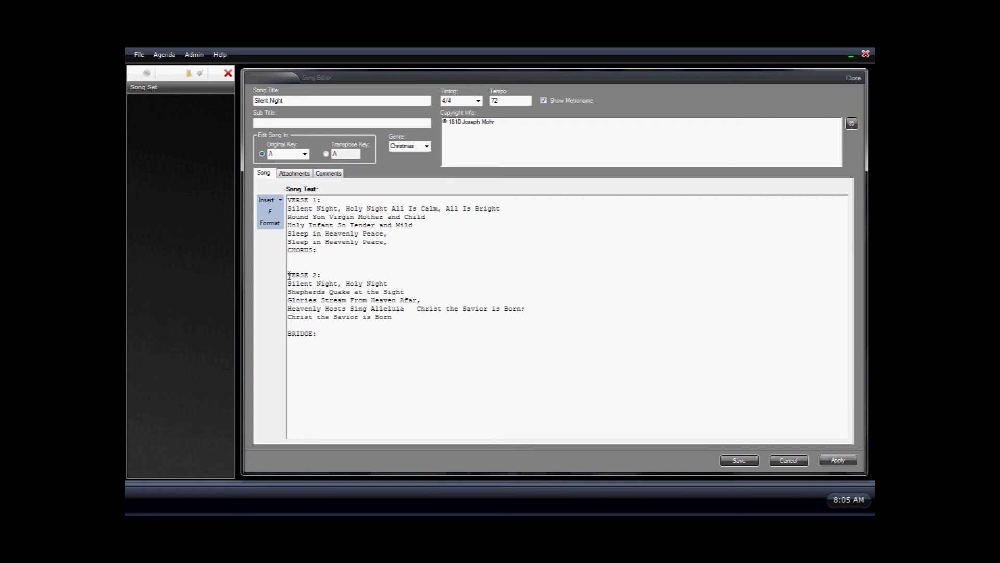
Delete the empty CHORUS section, rename BRIDGE to VERSE 3, and paste the third verse lyrics
drag(289, 275, 287, 251)
key(Delete)
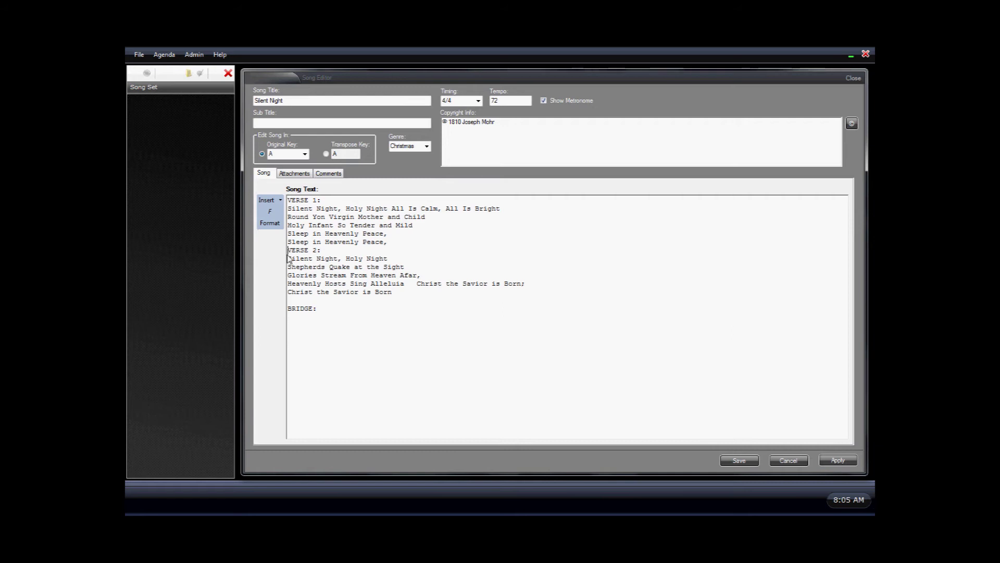
double_click(304, 310)
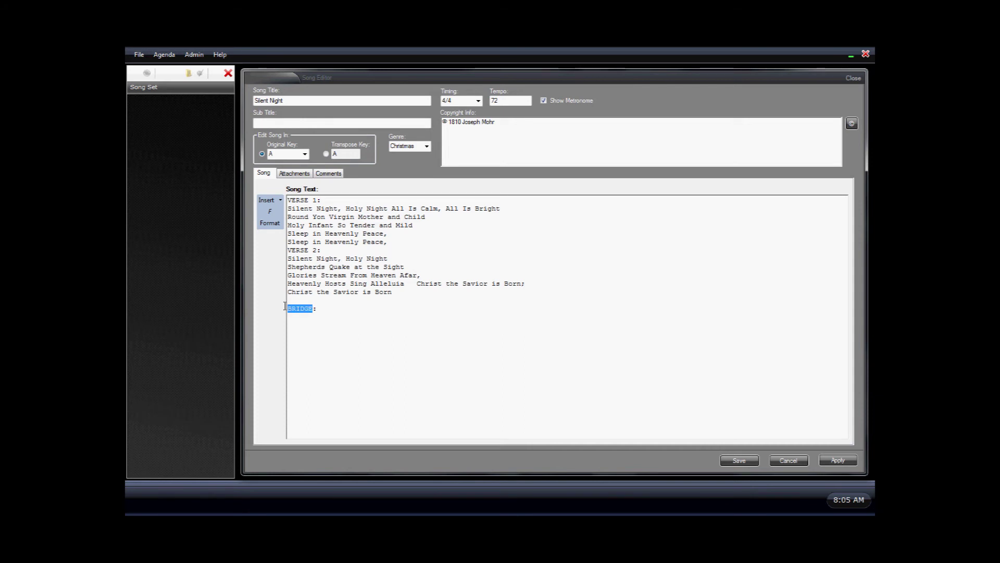
text(VERSE 3:)
key(Up)
key(Delete)
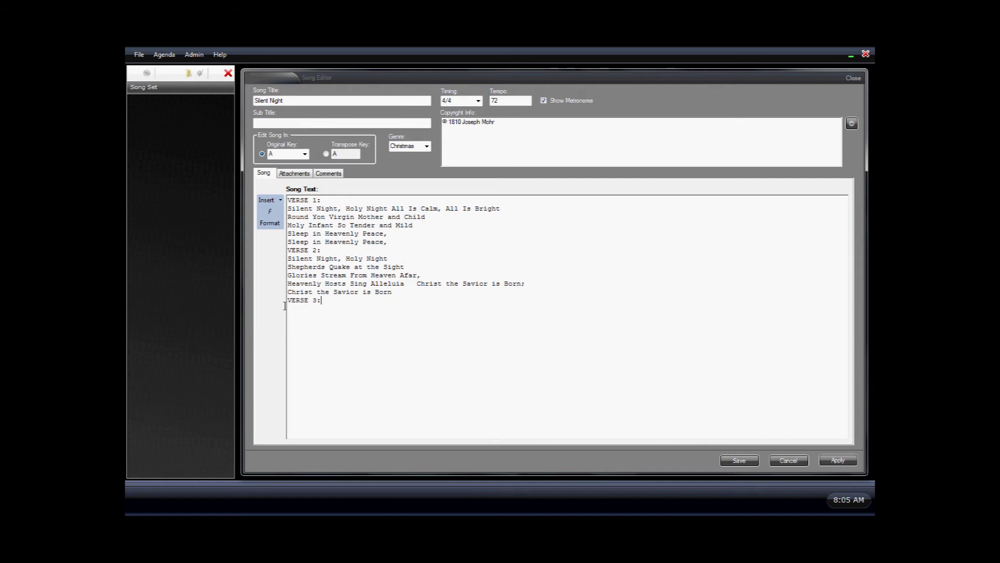
click(285, 306)
text(Silent Night, Holy Night Son of God, Love’s Pure Light Radiant Beams From Thy Holy Face With the Dawn of Redeeming Grace Jesus, Lord, at thy Birth; Jesus, Lord, at thy Birth Christ, the Savior is Born Christ, the Savior is born)
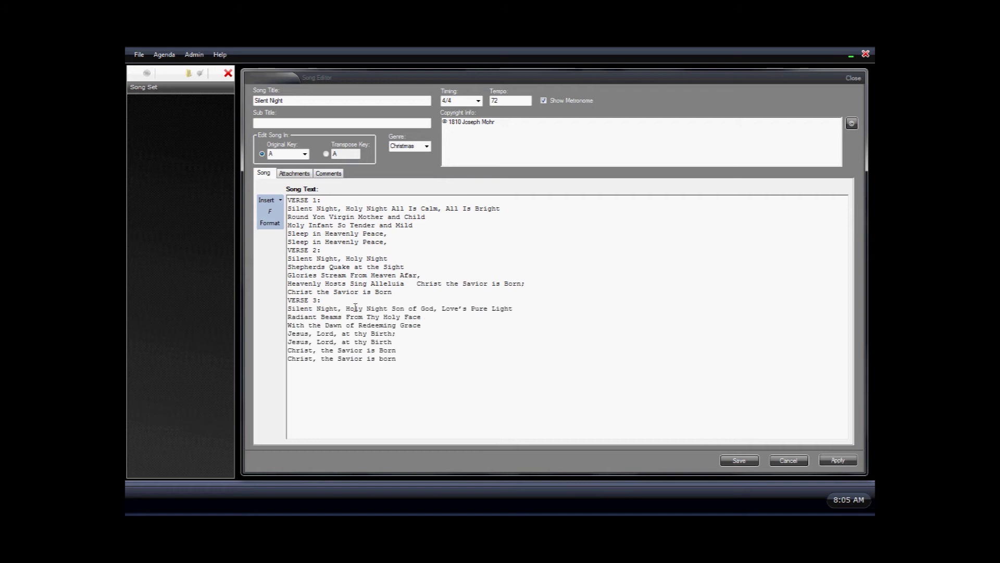
click(332, 202)
Type chord lines A E A, D A, D A, and Esus E F#m D2 above Verse 1's first four lyrics
key(Return)
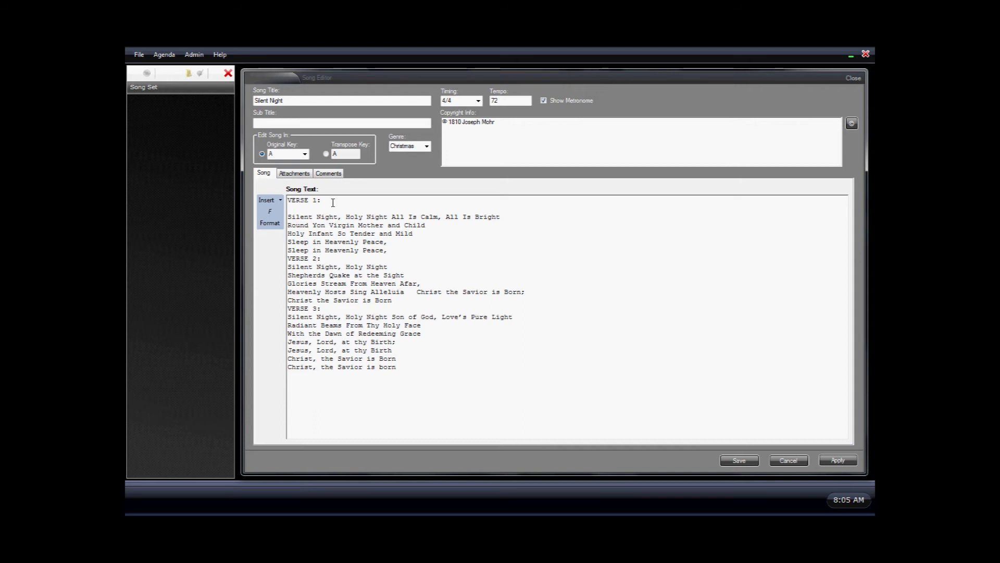
text(A)
text(E)
text(A)
key(Return)
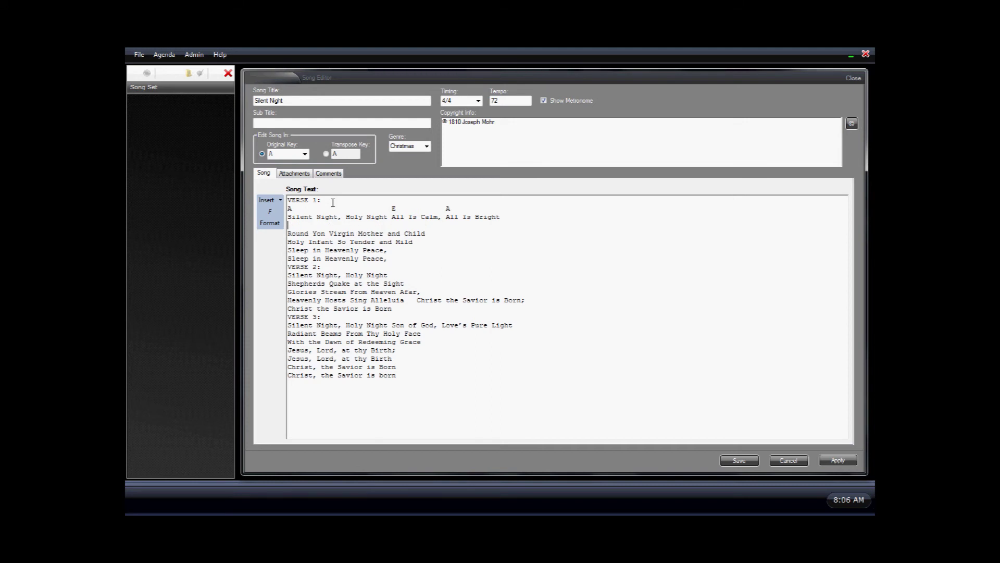
text(D                A)
key(Return)
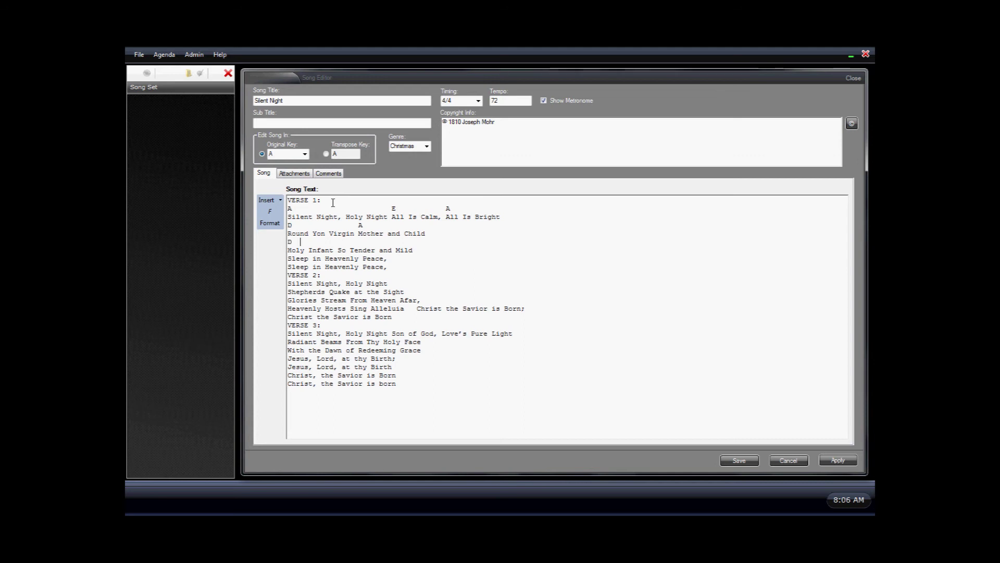
text(D              A)
key(Return)
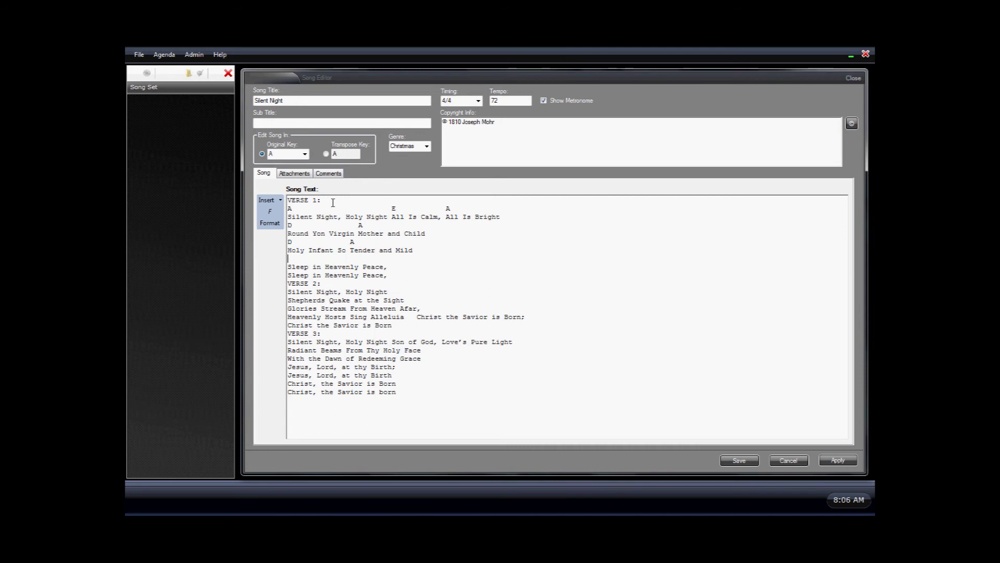
text(Esus      E       F#m     D2)
key(Down)
key(Return)
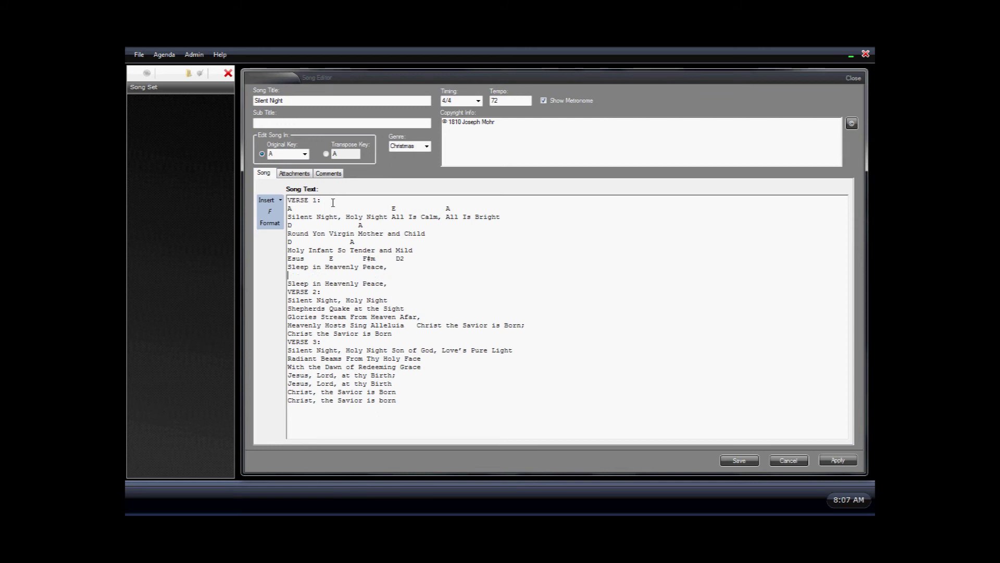
Add chords A Esus E A Asus A over Verse 1's last line, then A over Verse 2's opening lines
text(A        Esus   E       A   Asus   A)
key(Down)
key(Return)
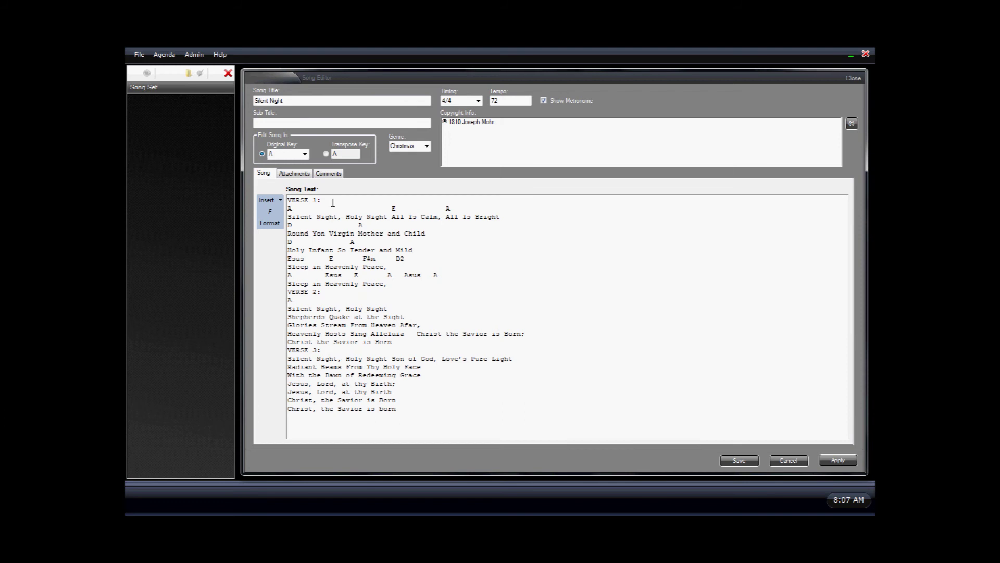
key(Return)
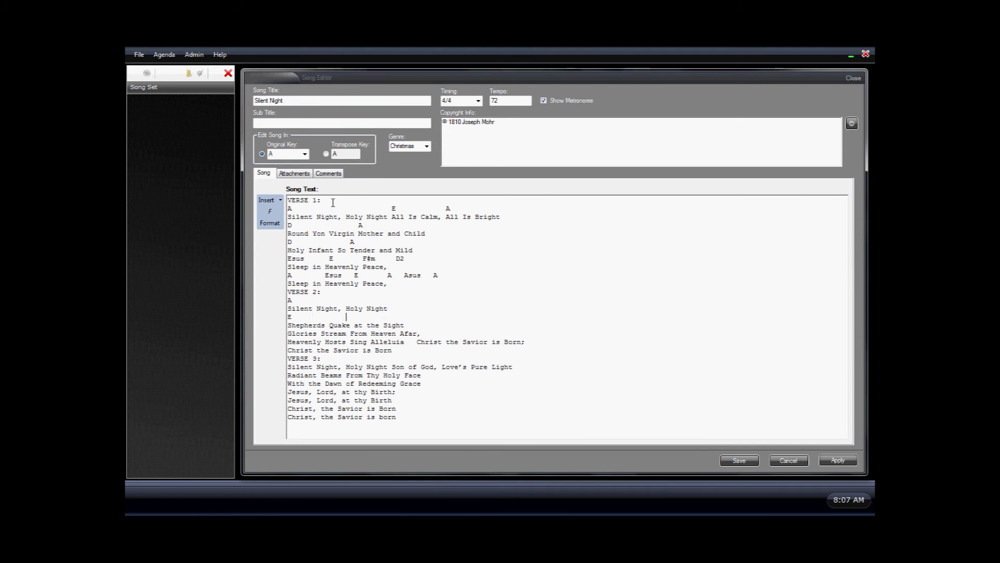
text(A)
key(Return)
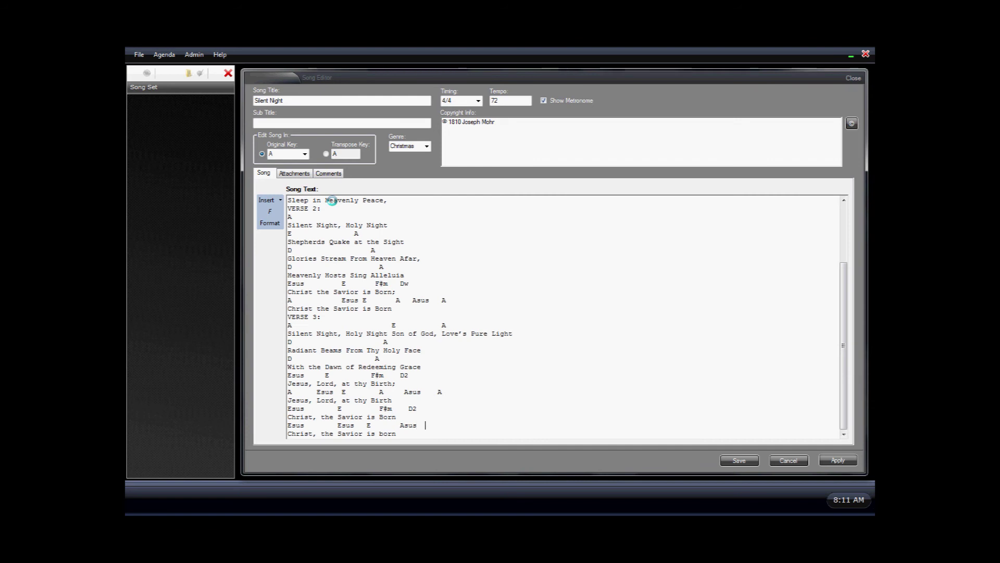
text(A)
Auto-format the text into indented chord-over-lyric pairs, check the layout, and save to show the chart
click(271, 224)
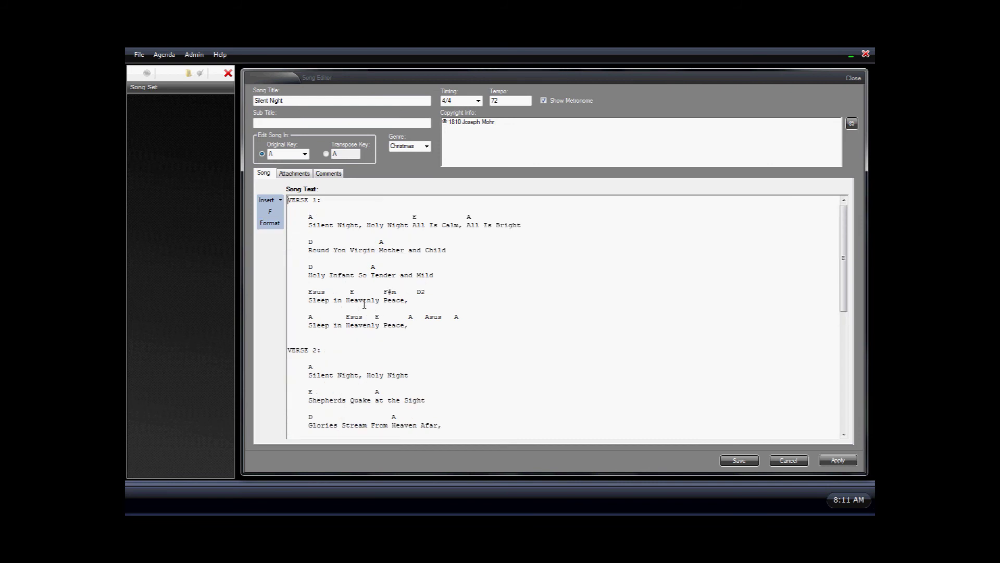
key(Down)
drag(291, 223, 308, 225)
scroll(348, 258, down, 5)
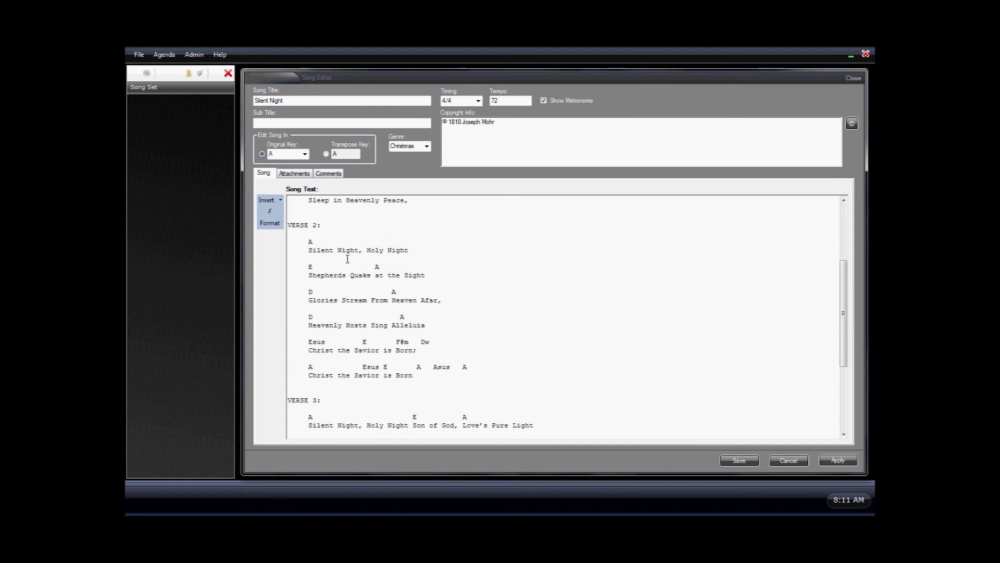
scroll(348, 259, down, 6)
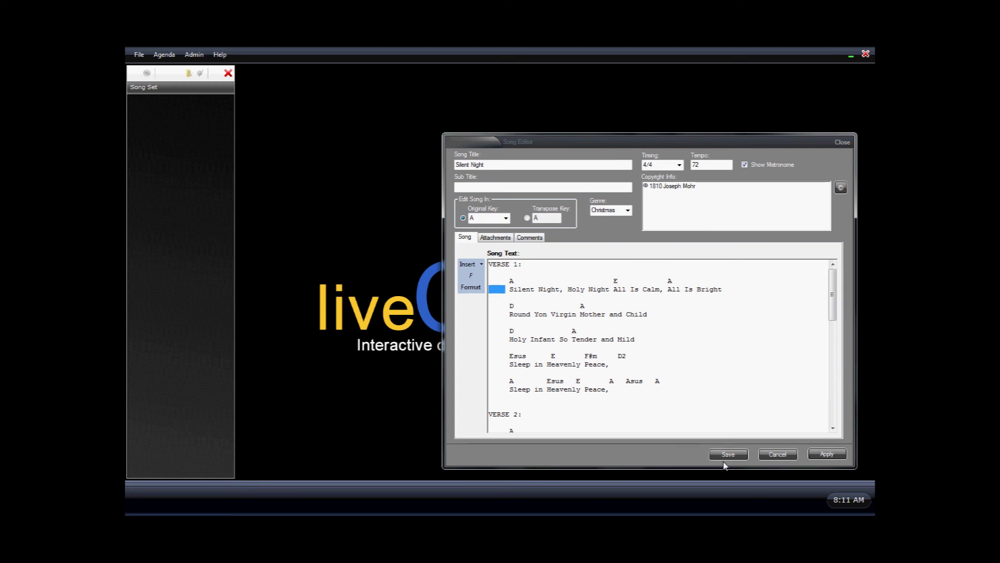
click(727, 455)
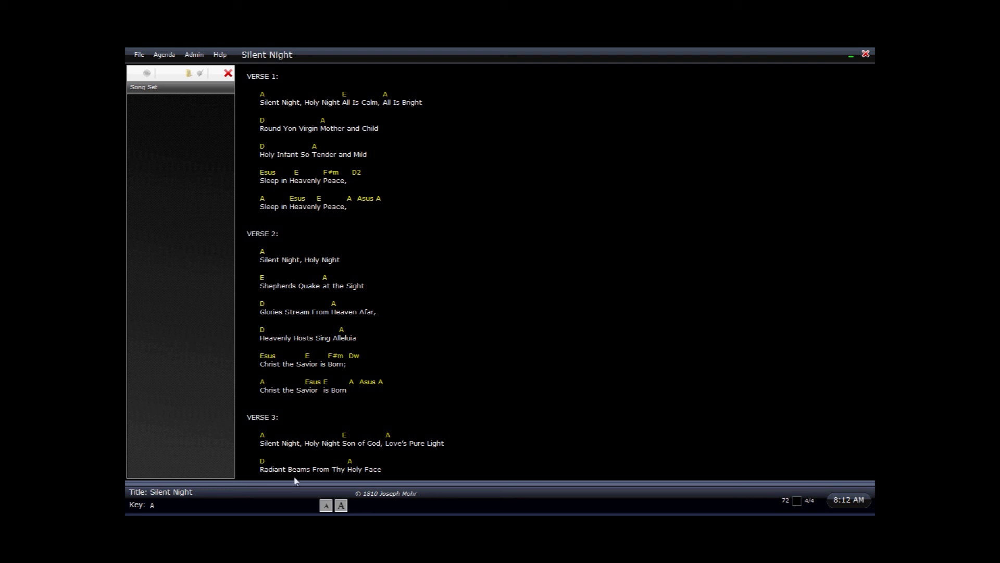
Reopen the song for editing and remove the extra blank line before VERSE 3
right_click(381, 247)
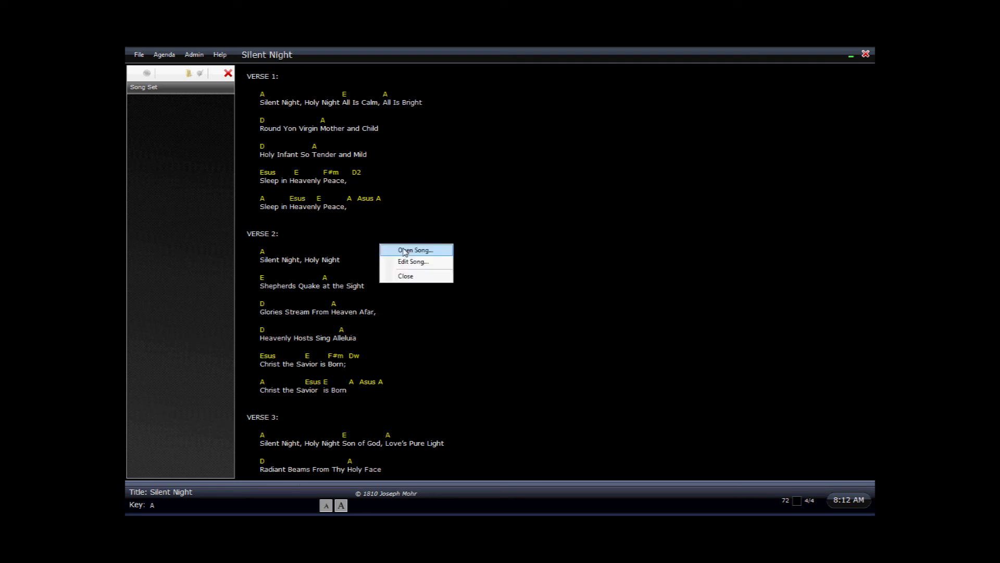
click(413, 262)
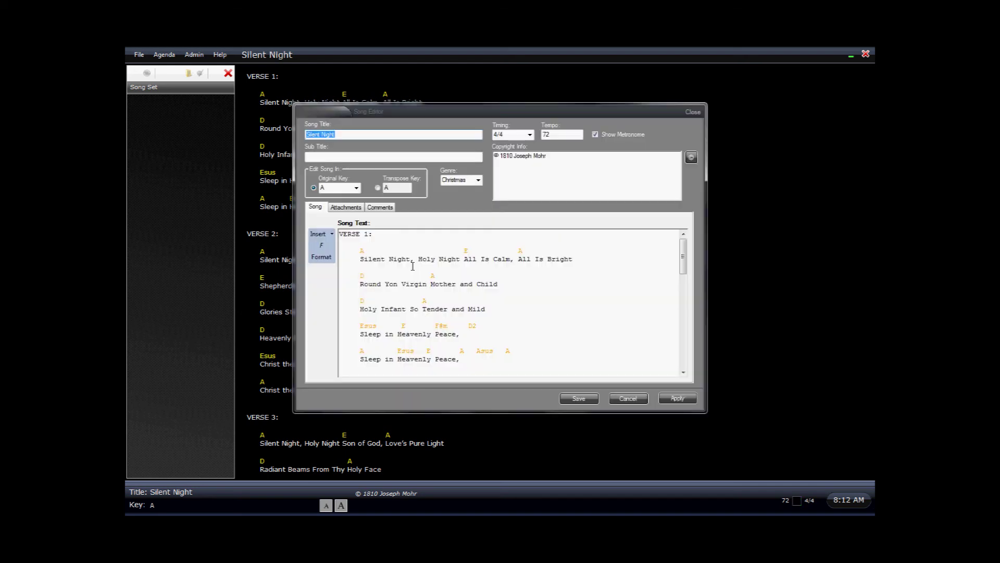
click(415, 277)
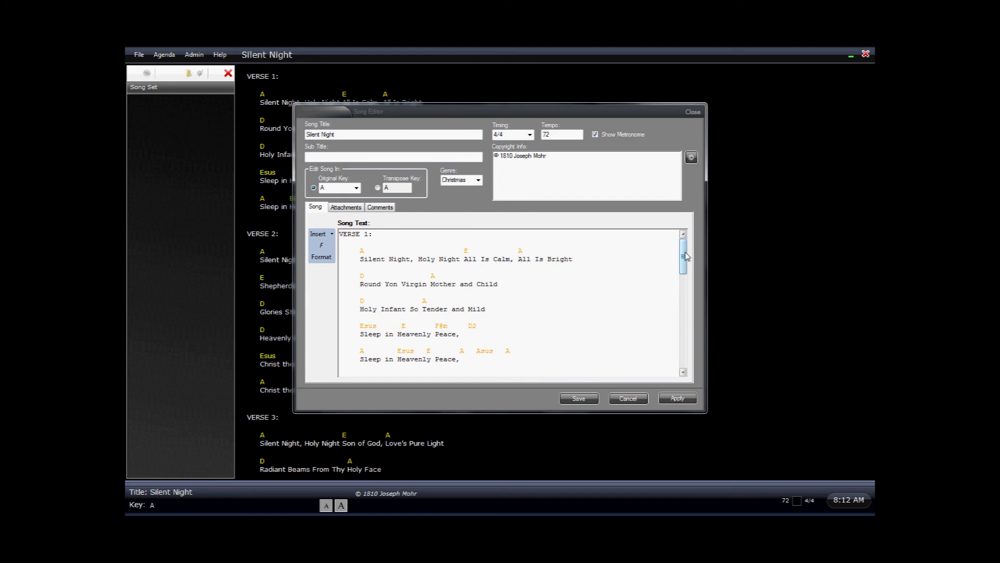
drag(685, 255, 693, 317)
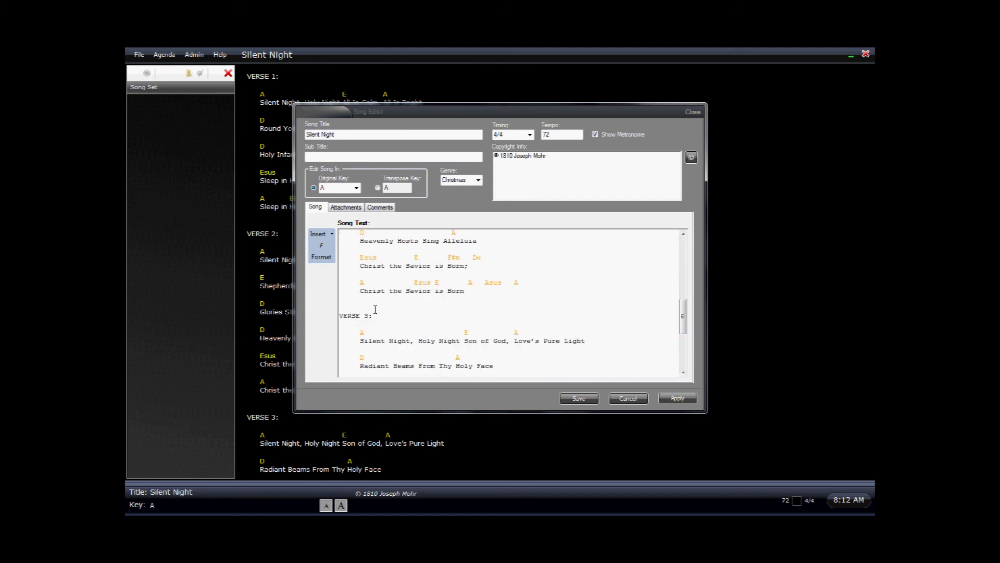
key(BackSpace)
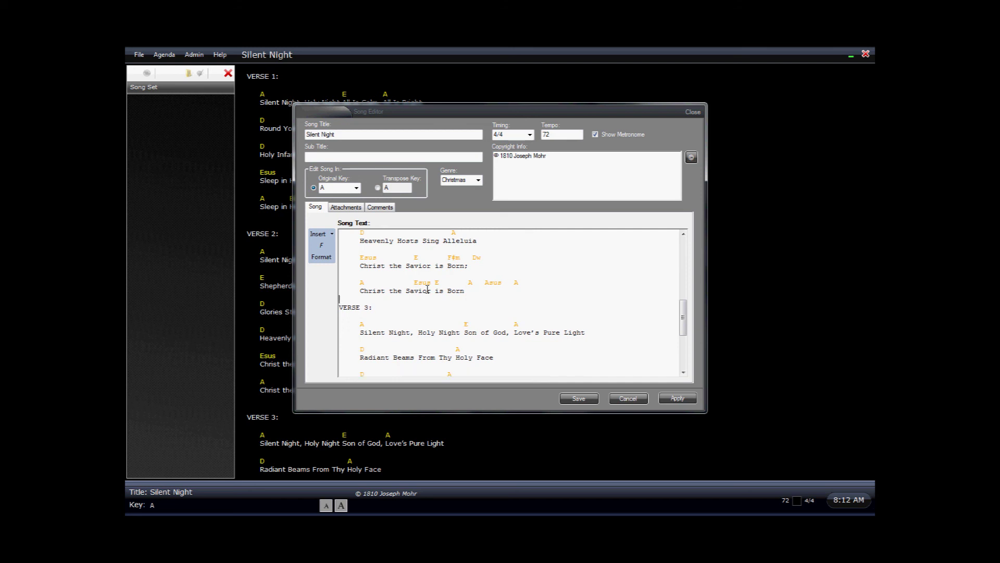
Insert a new page break before VERSE 3 and apply it so Verse 3 forms a second column
click(331, 234)
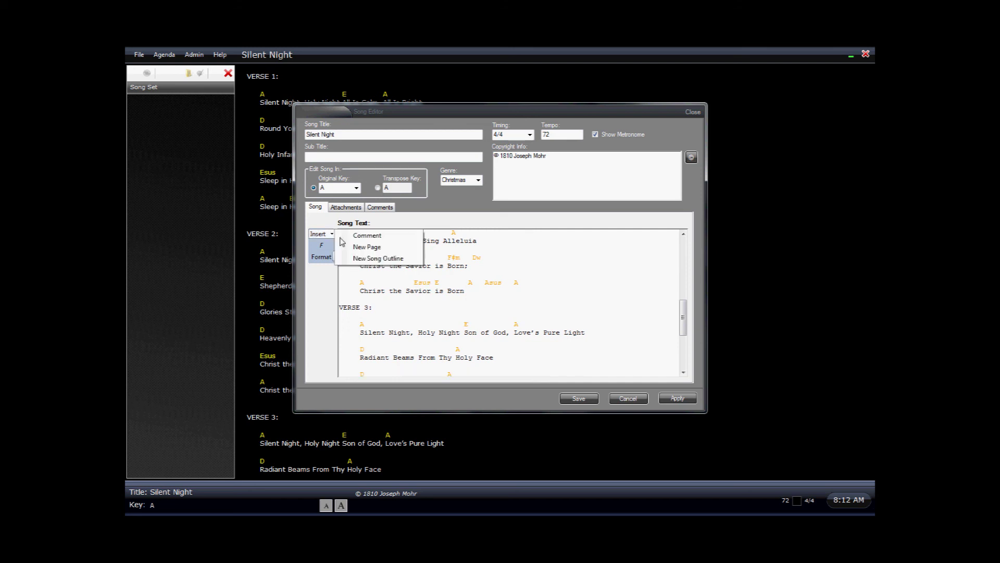
click(367, 247)
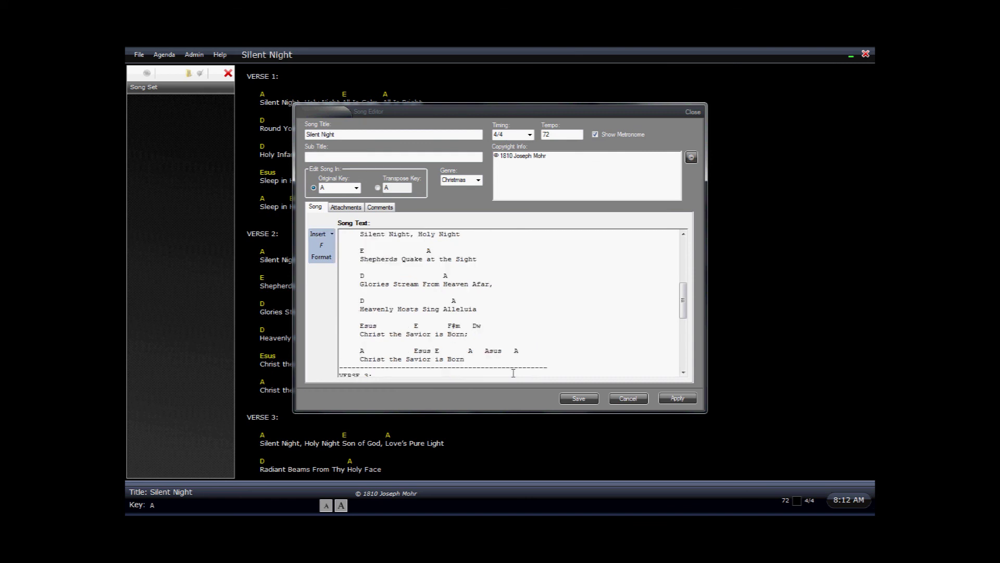
drag(513, 373, 339, 365)
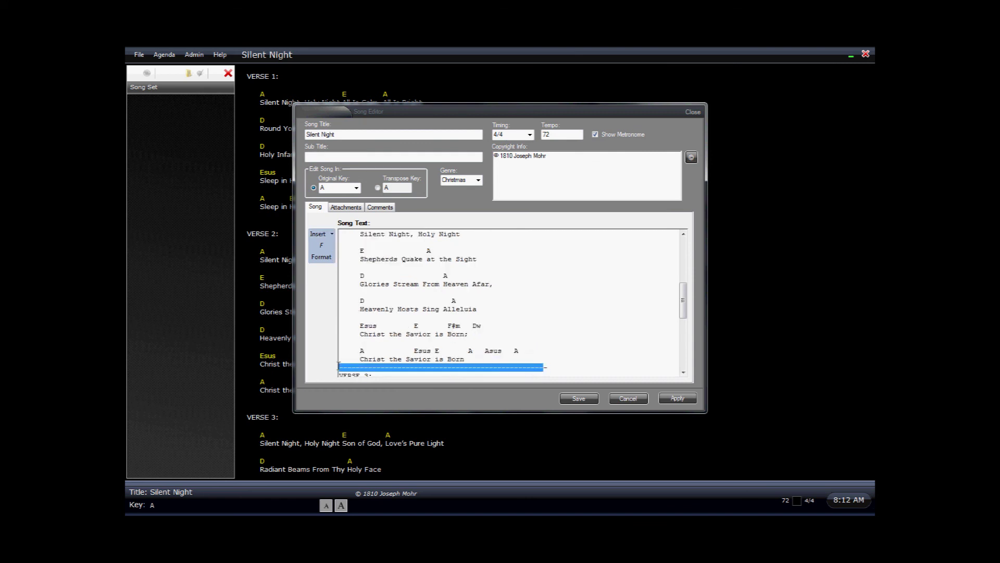
click(689, 401)
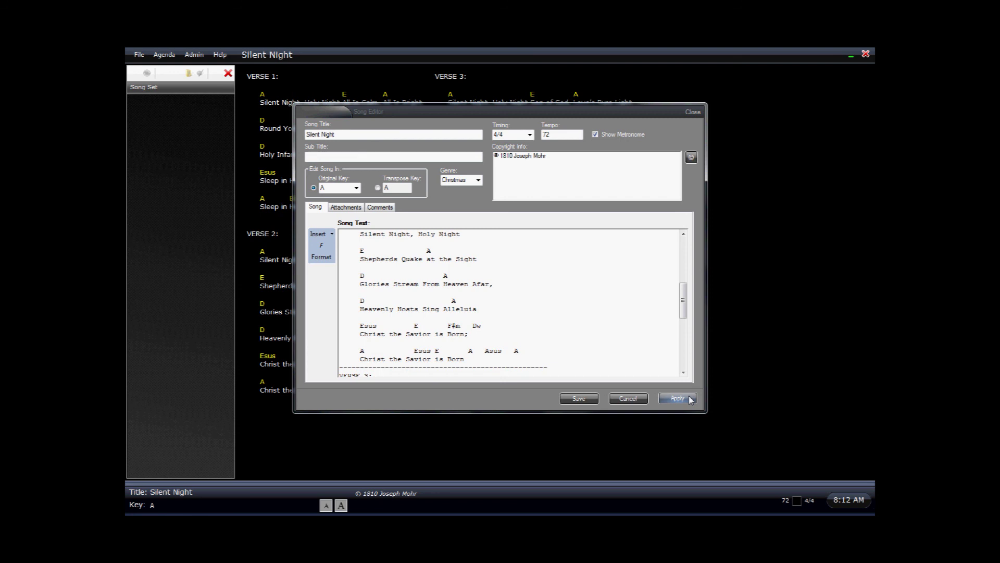
drag(573, 216, 702, 323)
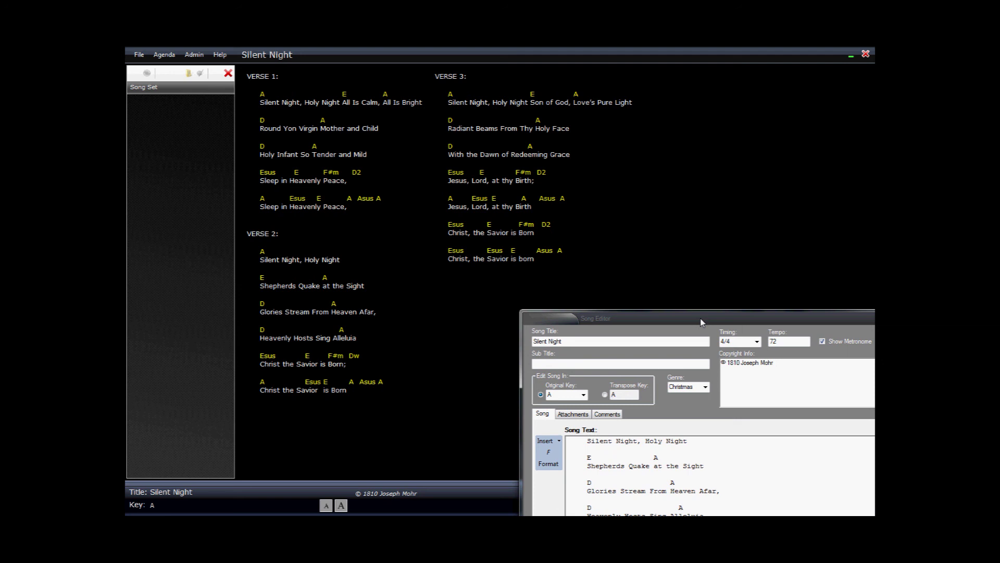
drag(702, 322, 528, 134)
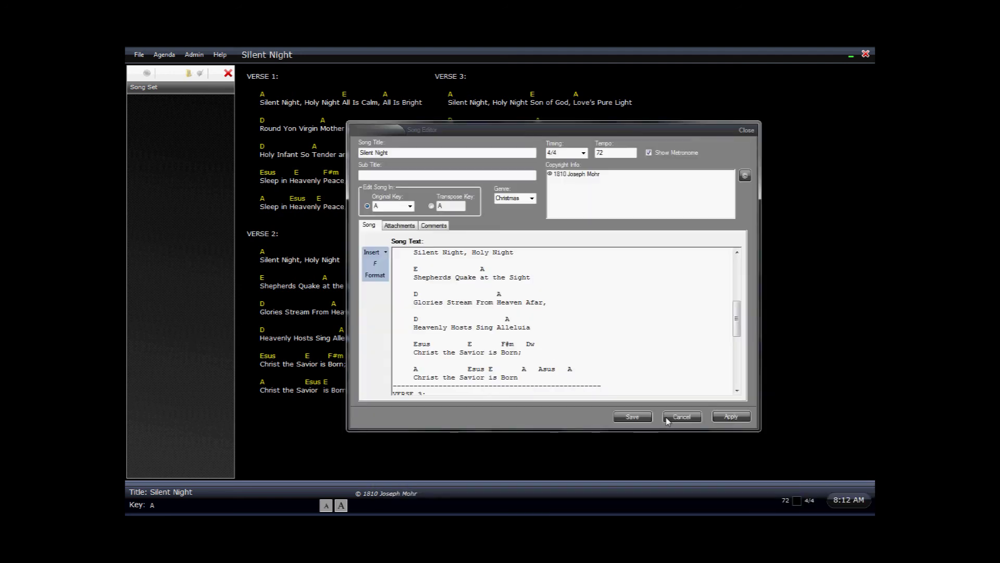
Cancel the song editor, then enlarge the chart text three steps and shrink it back one
click(682, 418)
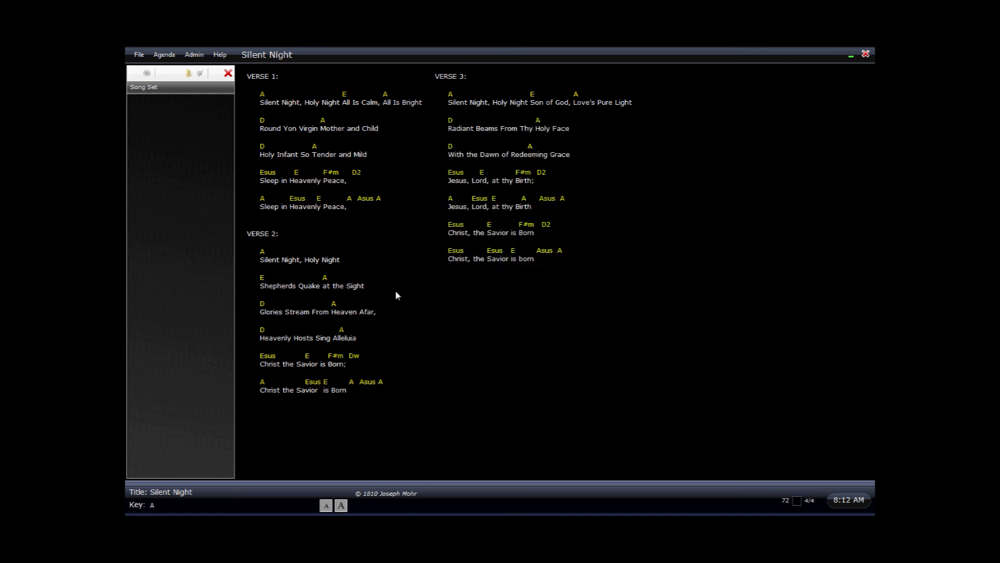
click(342, 505)
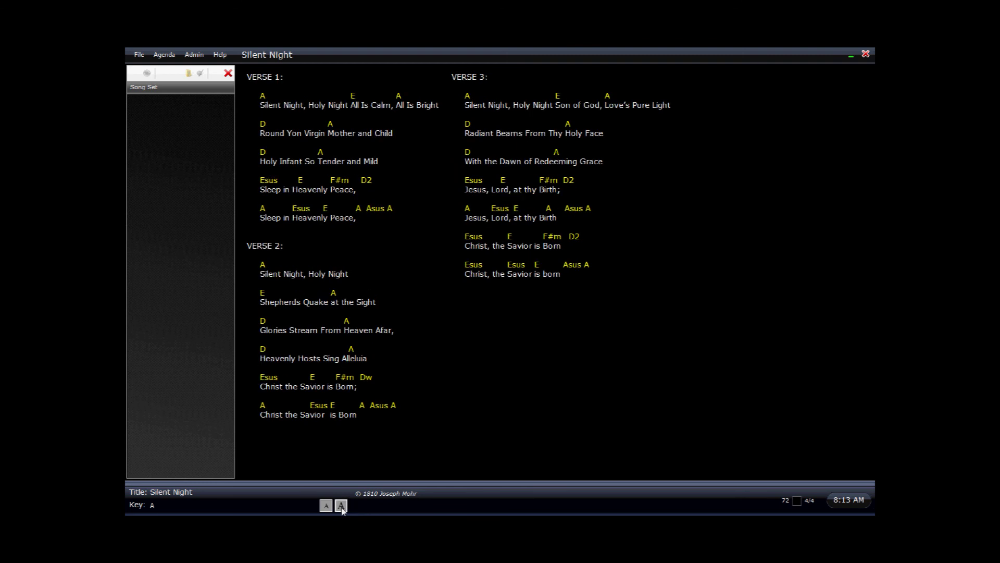
click(342, 506)
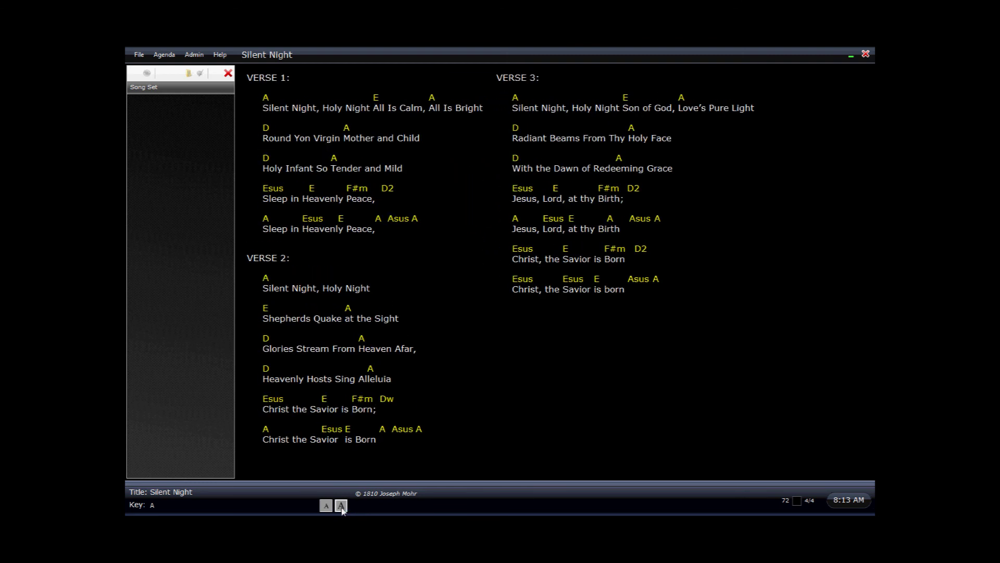
click(341, 505)
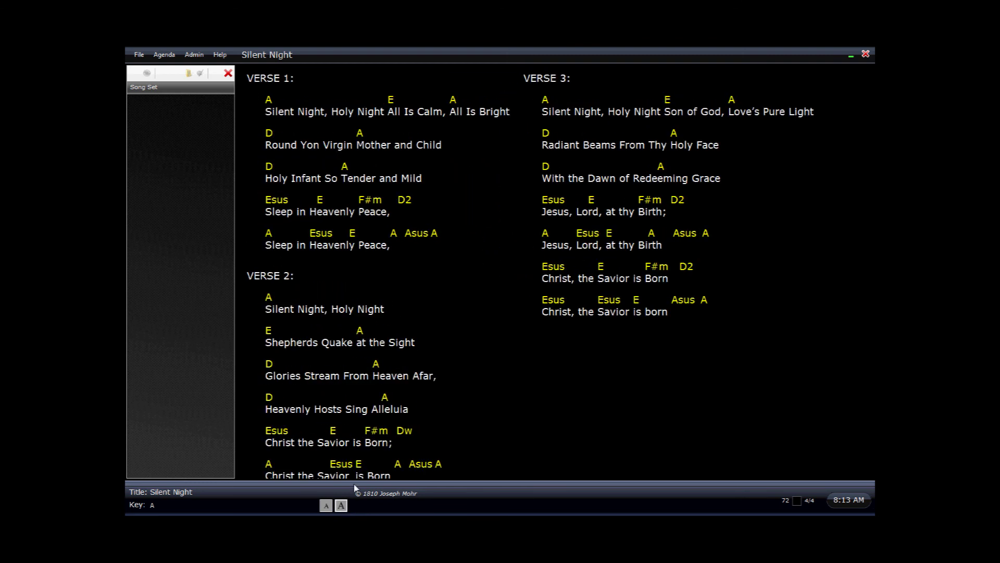
click(326, 506)
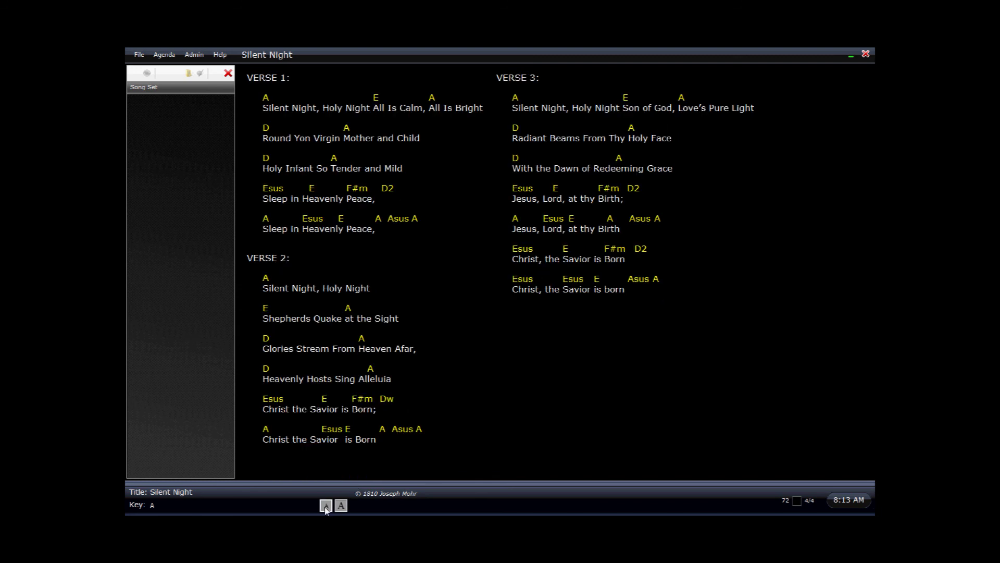